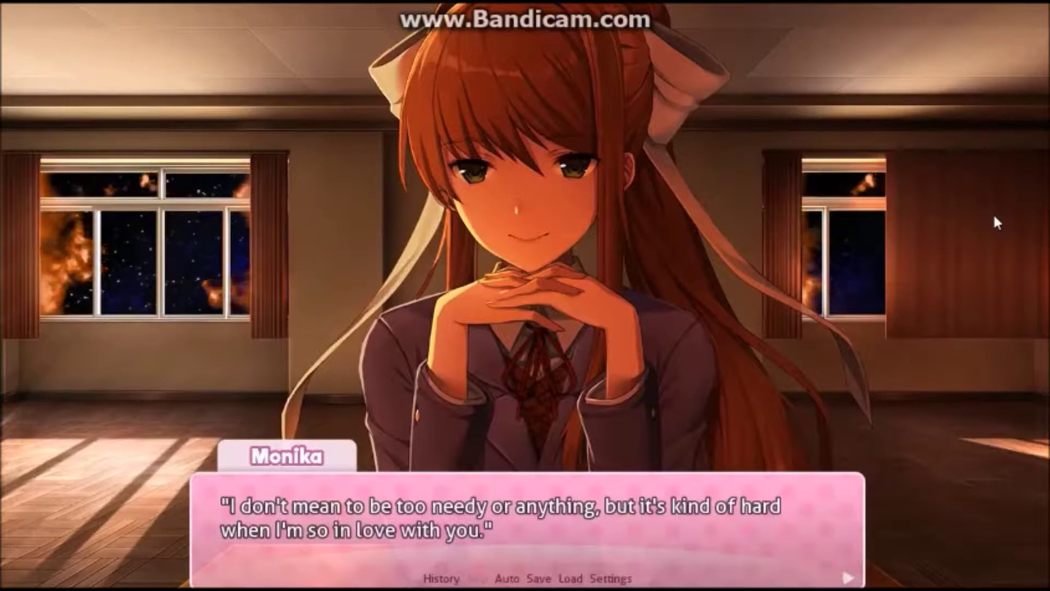
{"action": "left_click", "coordinate": [993, 212]}
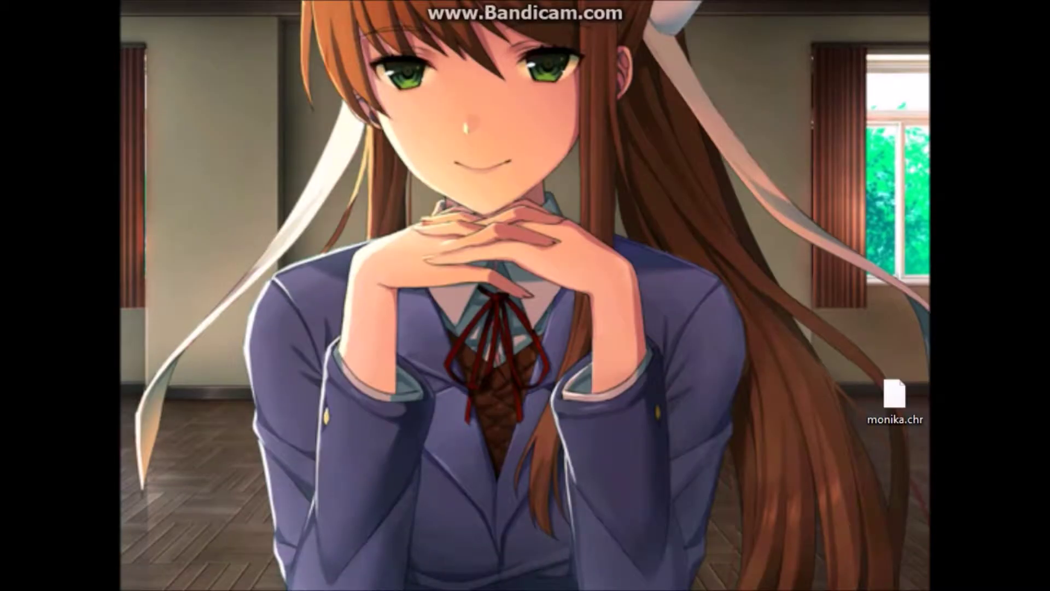
{"action": "left_click", "coordinate": [895, 400]}
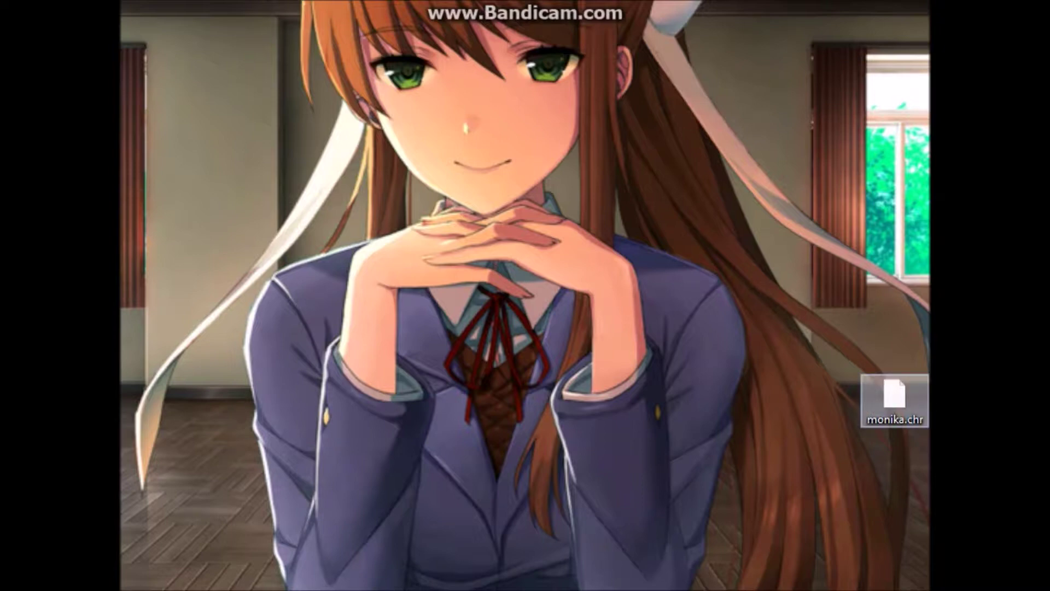
{"action": "left_click_drag", "start_coordinate": [895, 393], "coordinate": [206, 154]}
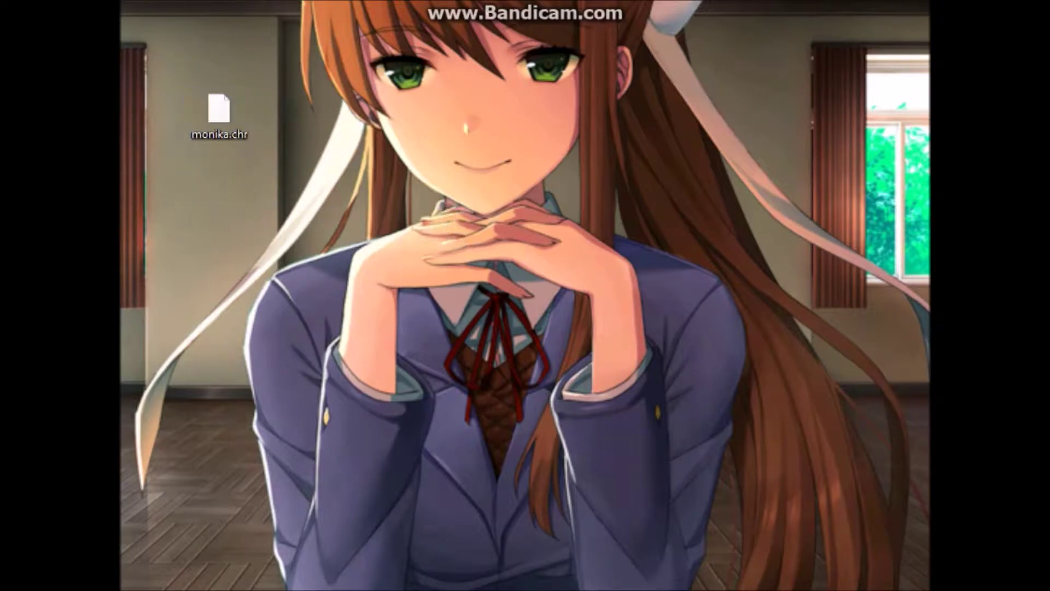
{"action": "left_click_drag", "start_coordinate": [335, 204], "coordinate": [172, 82]}
{"action": "left_click", "coordinate": [171, 83]}
{"action": "left_click_drag", "start_coordinate": [219, 115], "coordinate": [898, 372]}
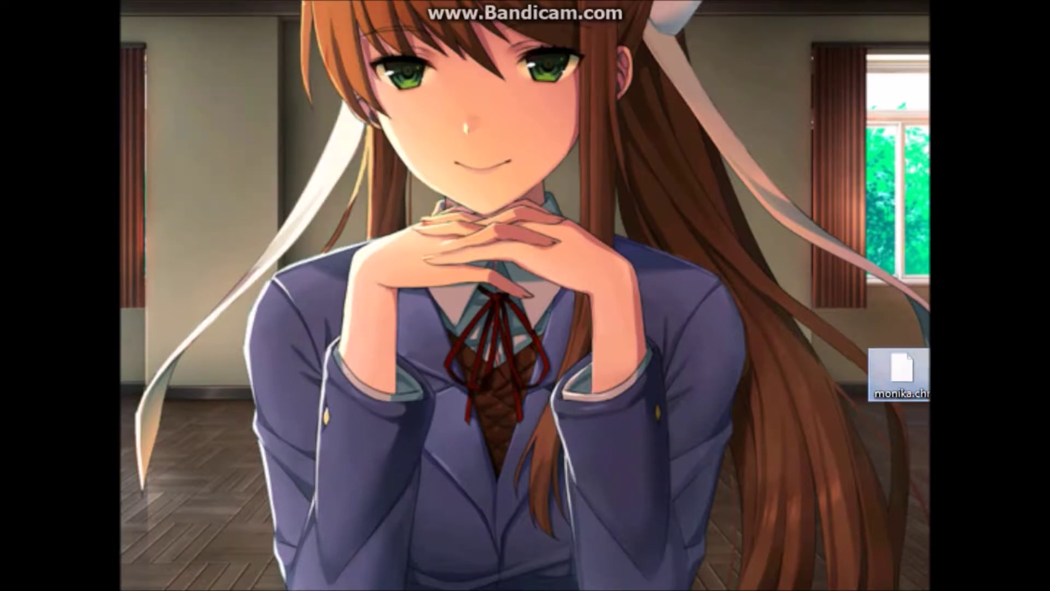
Switch to File Explorer and open the Internal storage of the XT1045 phone
{"action": "key", "text": "alt+Tab"}
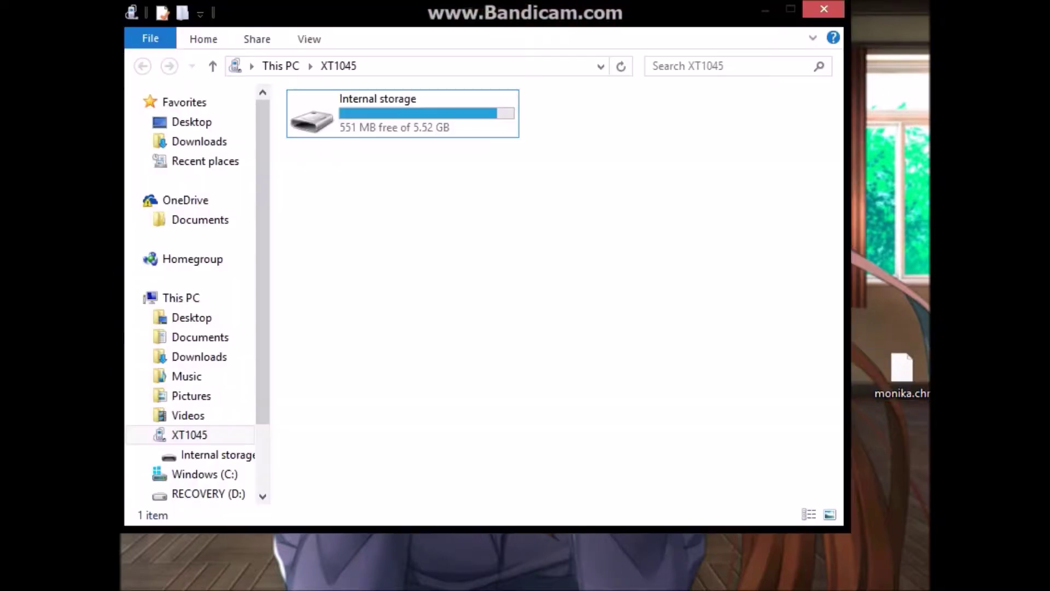
{"action": "left_click", "coordinate": [403, 114]}
{"action": "left_click", "coordinate": [189, 434]}
{"action": "key", "text": "Tab"}
{"action": "double_click", "coordinate": [402, 113]}
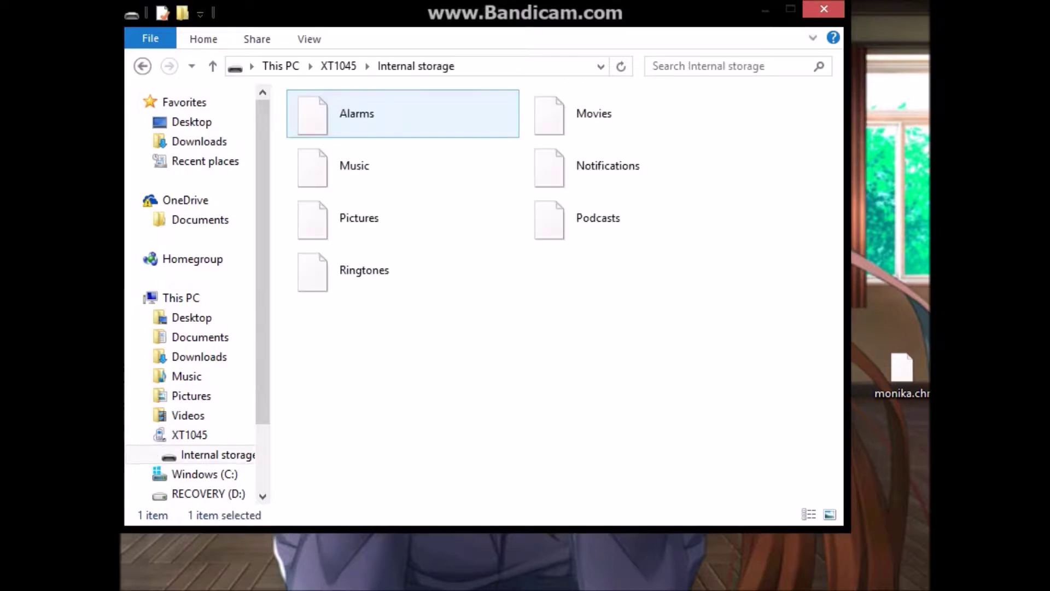
{"action": "key", "text": "Down"}
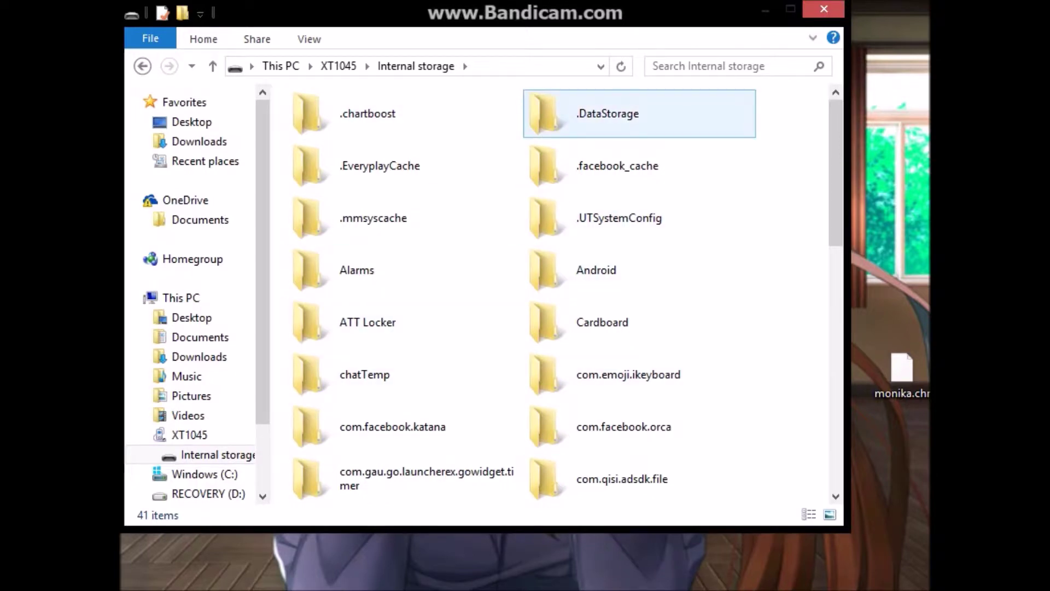
Create a new folder in the phone's Internal storage and enter Just Monika as its name
{"action": "scroll", "coordinate": [568, 295], "scroll_direction": "down", "scroll_amount": 3}
{"action": "scroll", "coordinate": [568, 295], "scroll_direction": "down", "scroll_amount": 10}
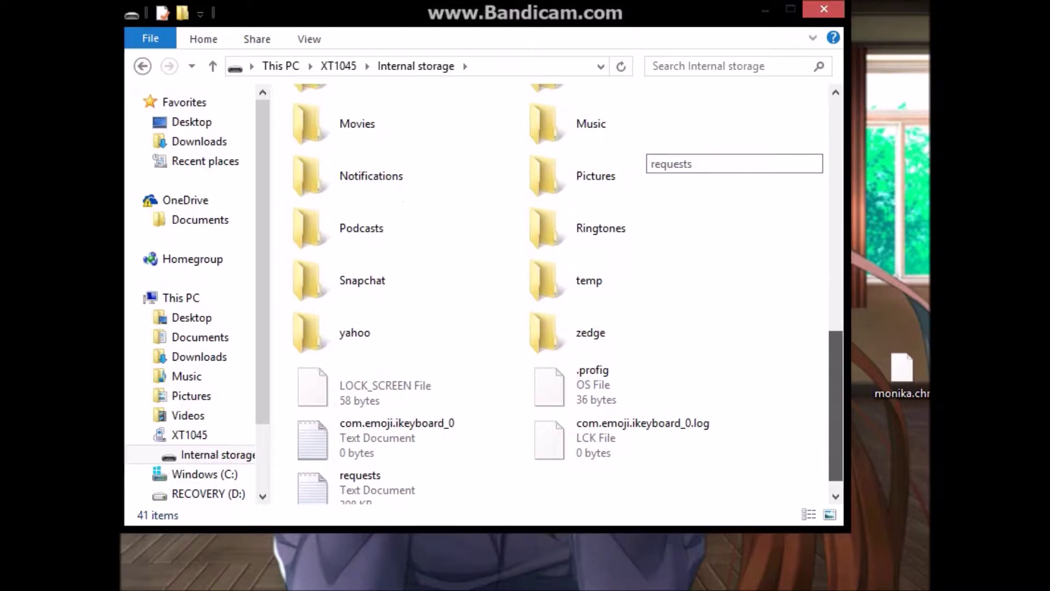
{"action": "scroll", "coordinate": [569, 295], "scroll_direction": "up", "scroll_amount": 13}
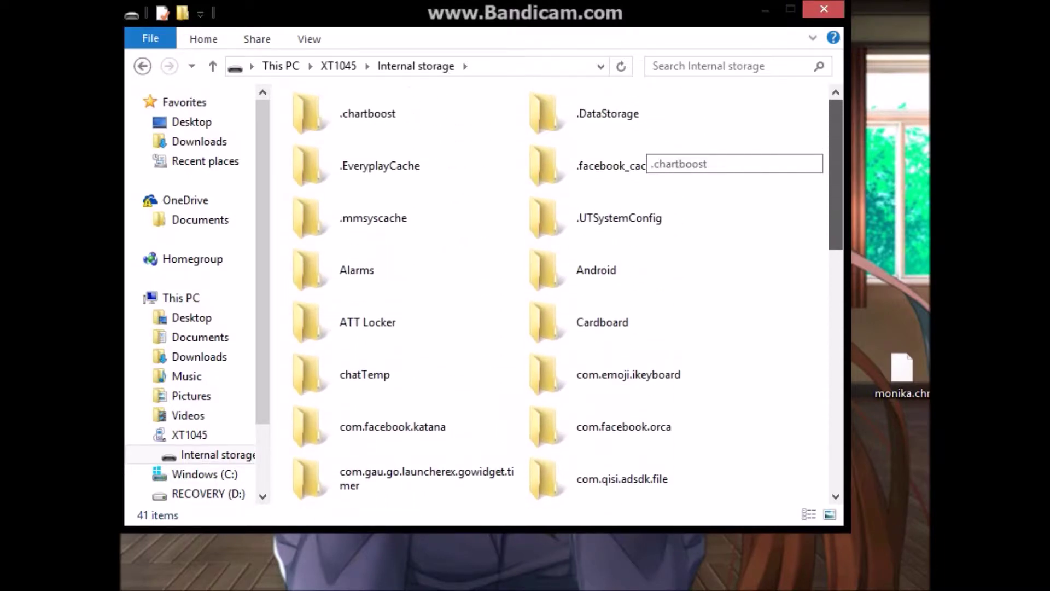
{"action": "scroll", "coordinate": [568, 294], "scroll_direction": "down", "scroll_amount": 13}
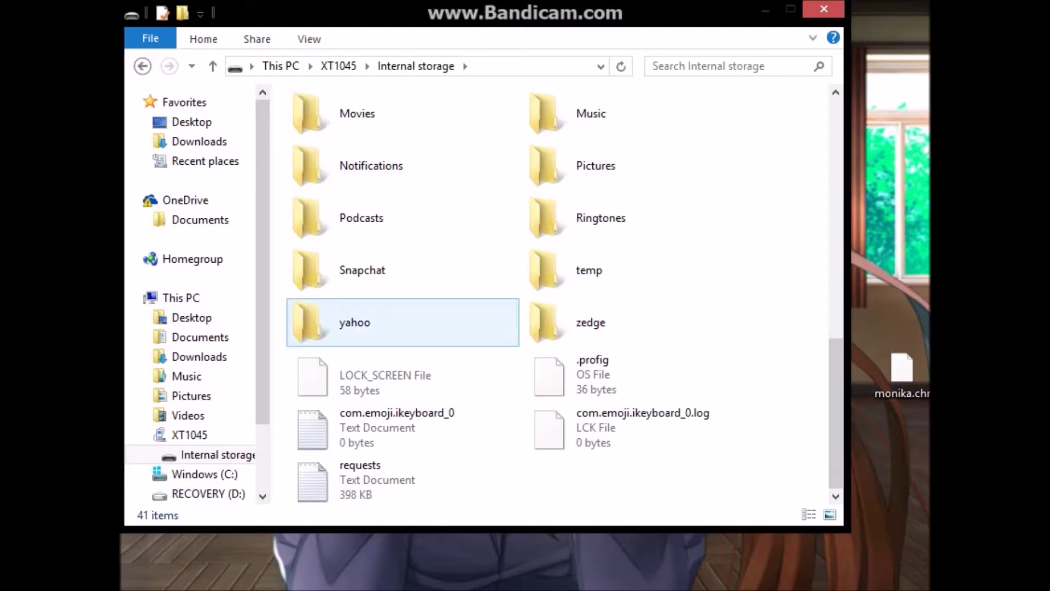
{"action": "right_click", "coordinate": [404, 487]}
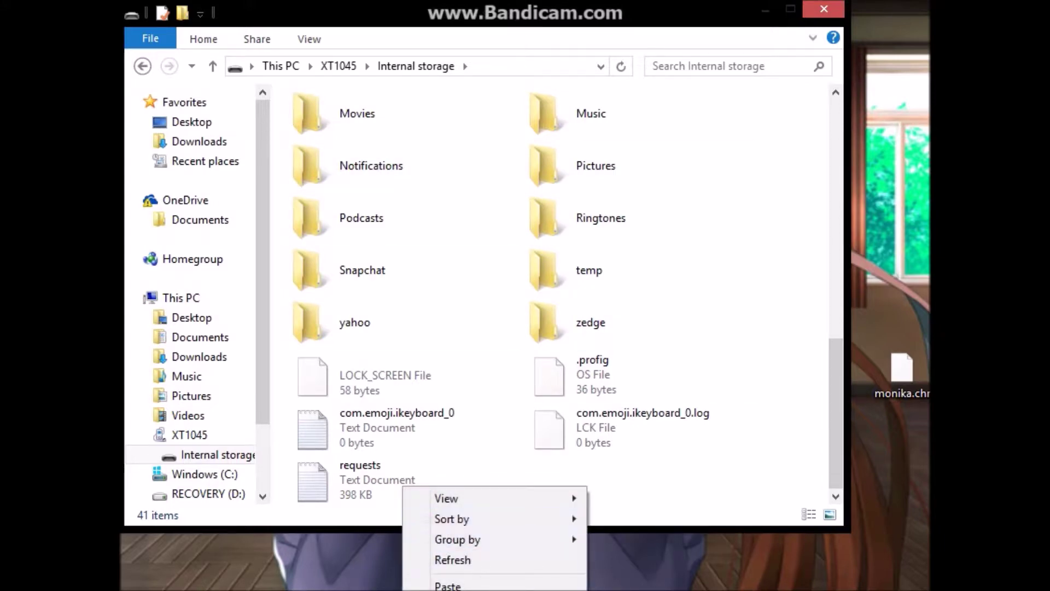
{"action": "key", "text": "ctrl+shift+n"}
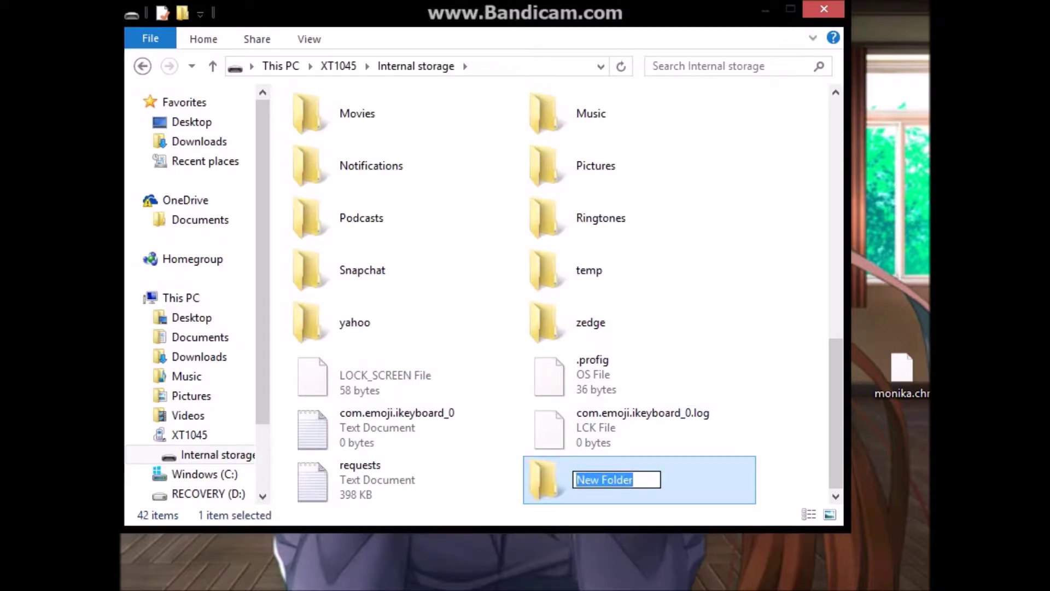
{"action": "key", "text": "BackSpace"}
{"action": "type", "text": "Ju"}
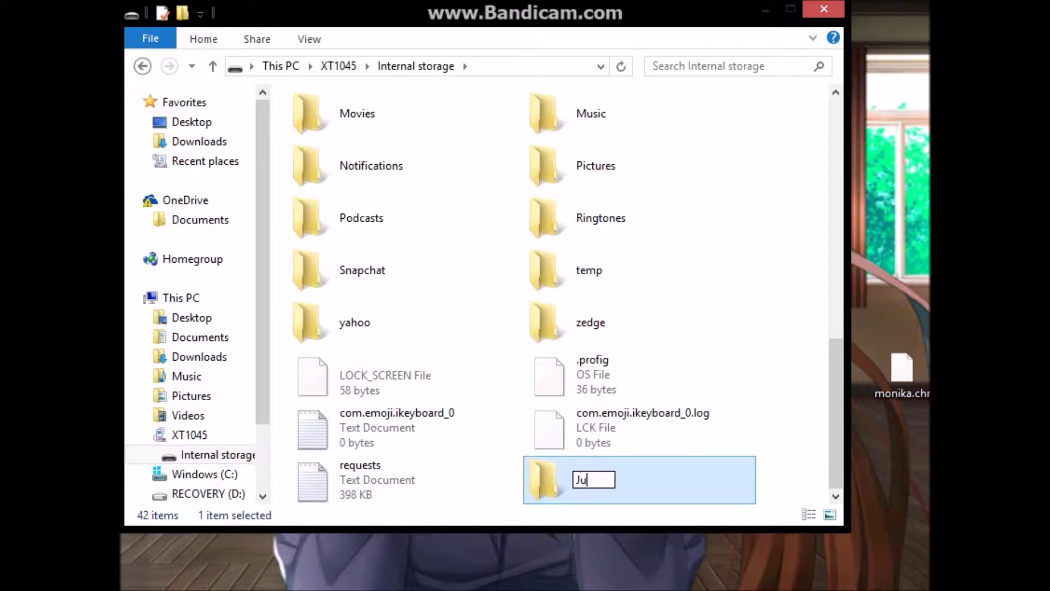
{"action": "type", "text": "st Monik"}
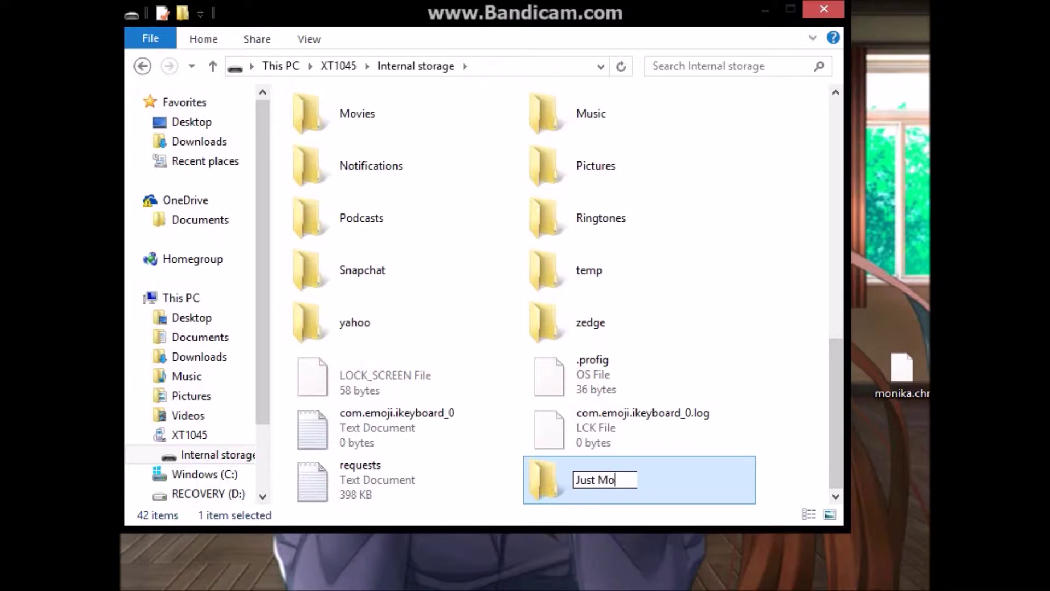
{"action": "type", "text": "a"}
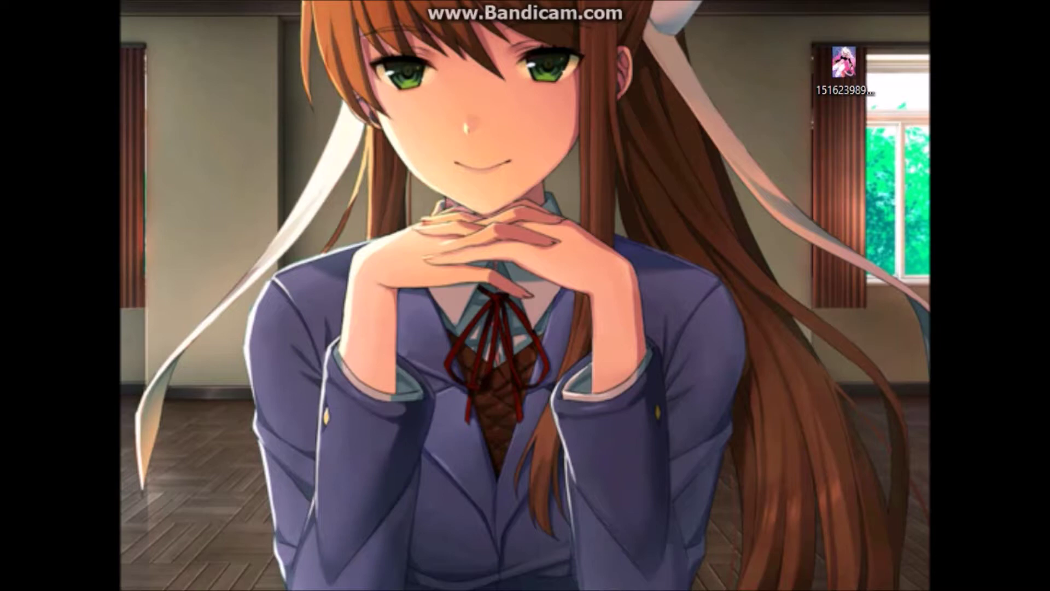
Delete the image file from the desktop
{"action": "left_click_drag", "start_coordinate": [845, 77], "coordinate": [840, 91]}
{"action": "key", "text": "Delete"}
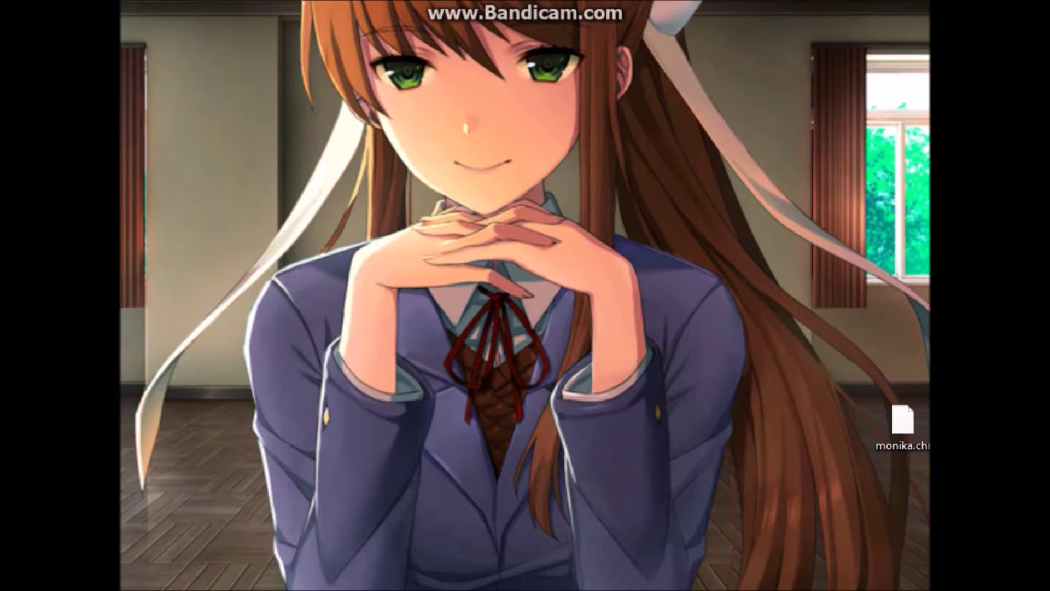
Open a new File Explorer window and go to the XT1045 phone's Internal storage
{"action": "key", "text": "super+e"}
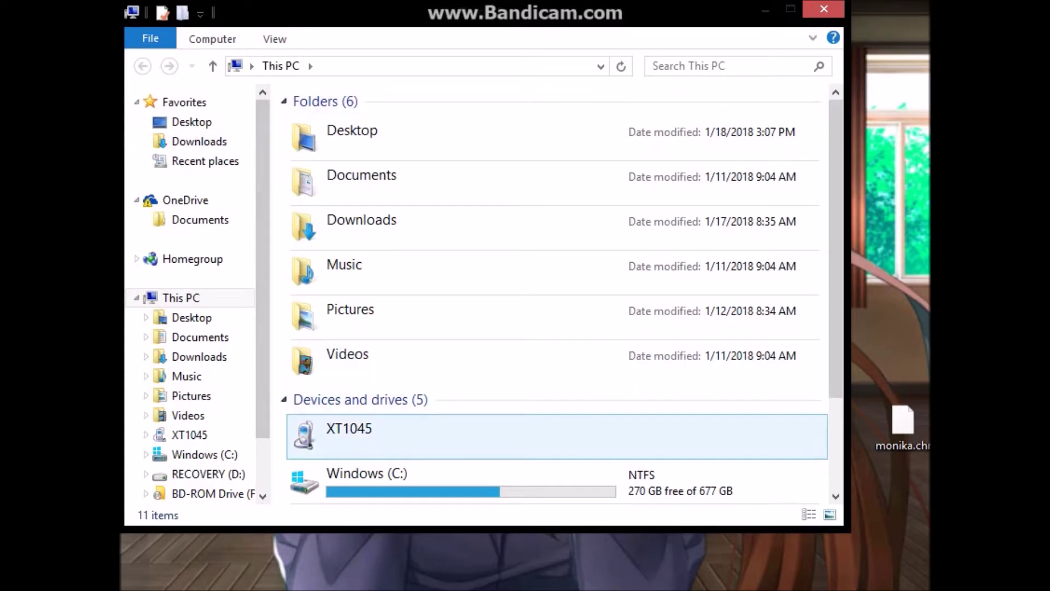
{"action": "left_click", "coordinate": [557, 436]}
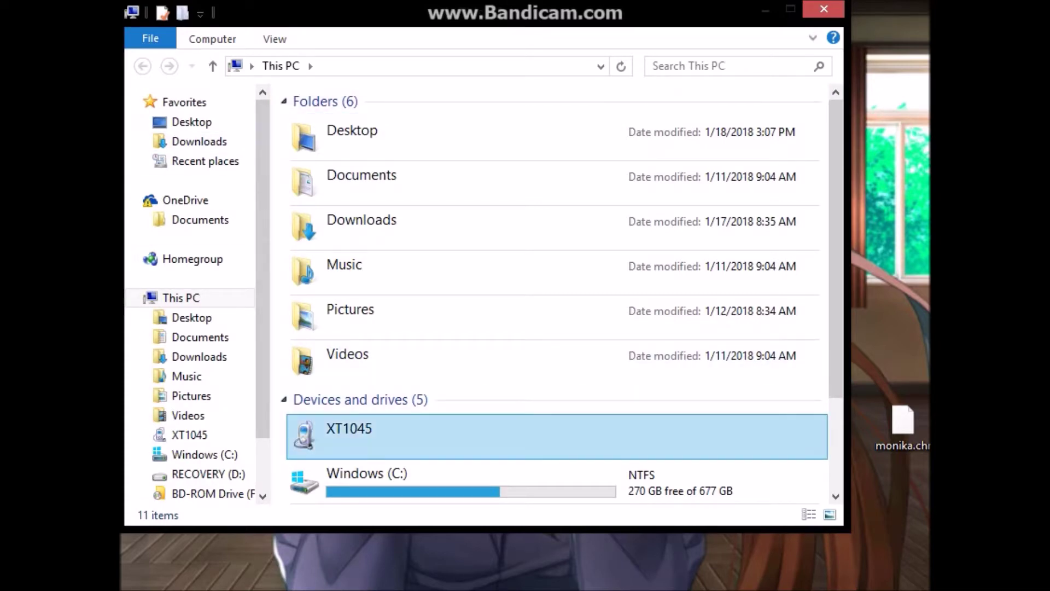
{"action": "key", "text": "Return"}
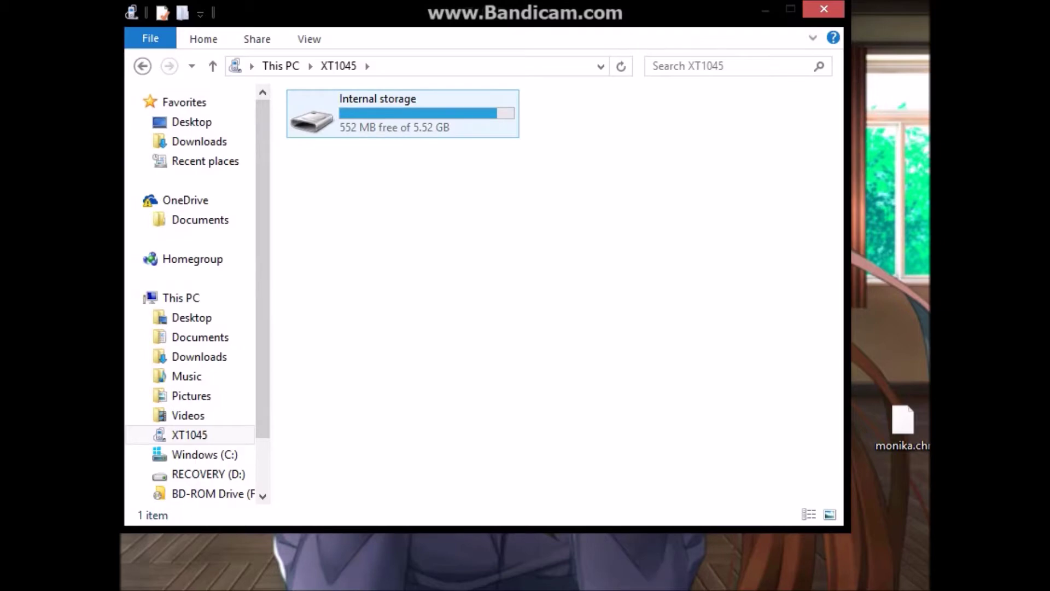
{"action": "key", "text": "Return"}
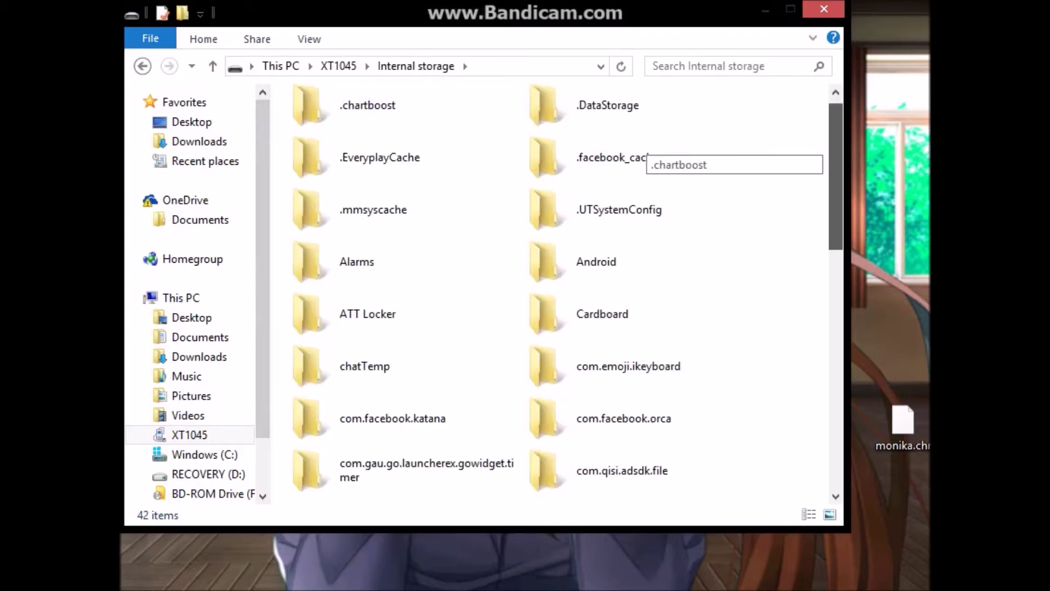
Find New Folder in the phone's Internal storage, check its contents and return to the storage listing
{"action": "scroll", "coordinate": [647, 146], "scroll_direction": "down", "scroll_amount": 10}
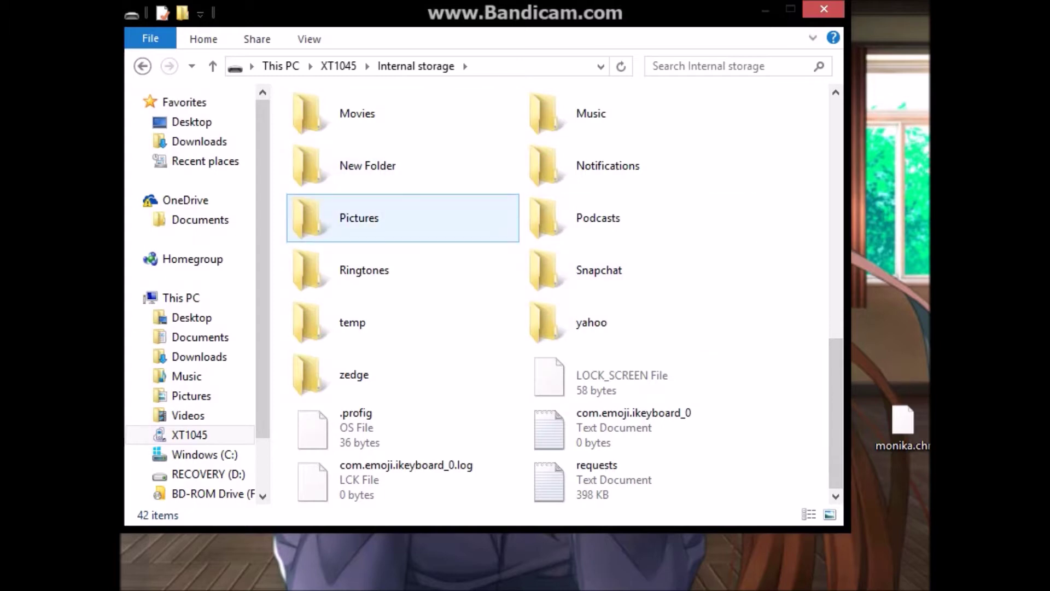
{"action": "scroll", "coordinate": [568, 295], "scroll_direction": "up", "scroll_amount": 1}
{"action": "scroll", "coordinate": [569, 294], "scroll_direction": "up", "scroll_amount": 2}
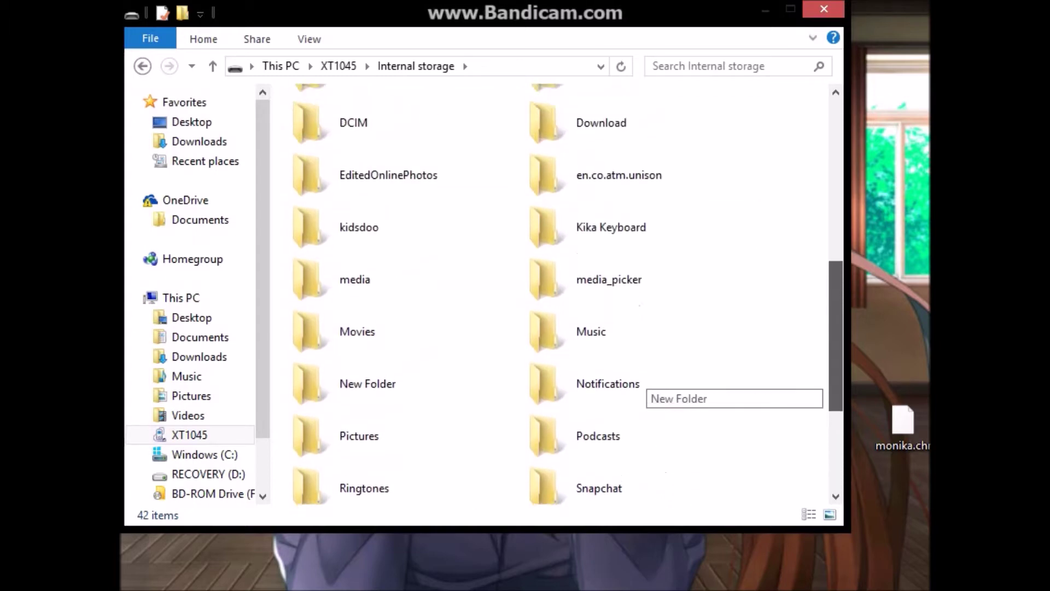
{"action": "scroll", "coordinate": [568, 295], "scroll_direction": "down", "scroll_amount": 3}
{"action": "left_click_drag", "start_coordinate": [836, 398], "coordinate": [836, 407]}
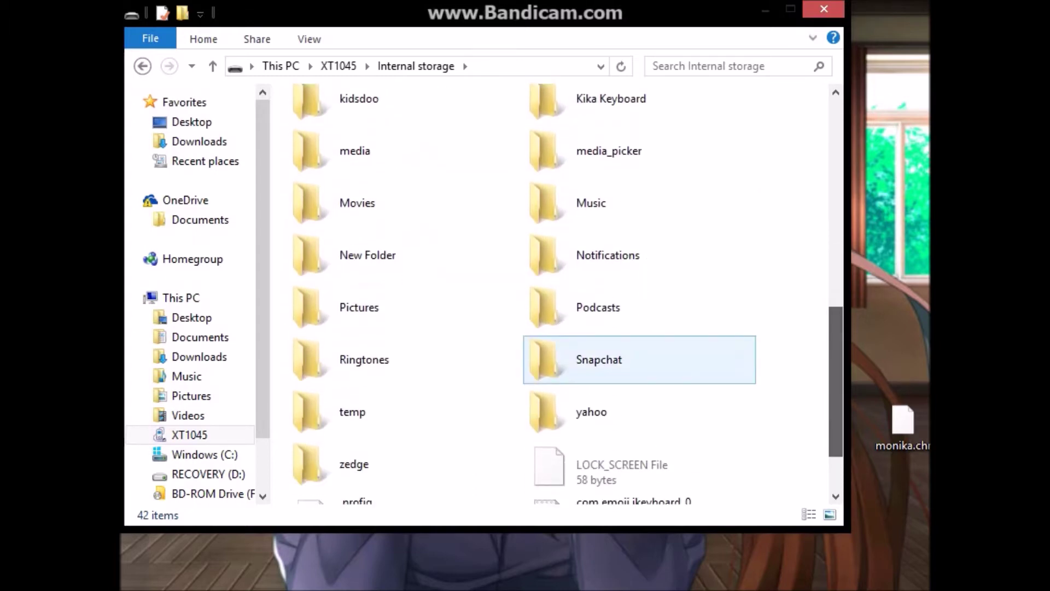
{"action": "double_click", "coordinate": [368, 255]}
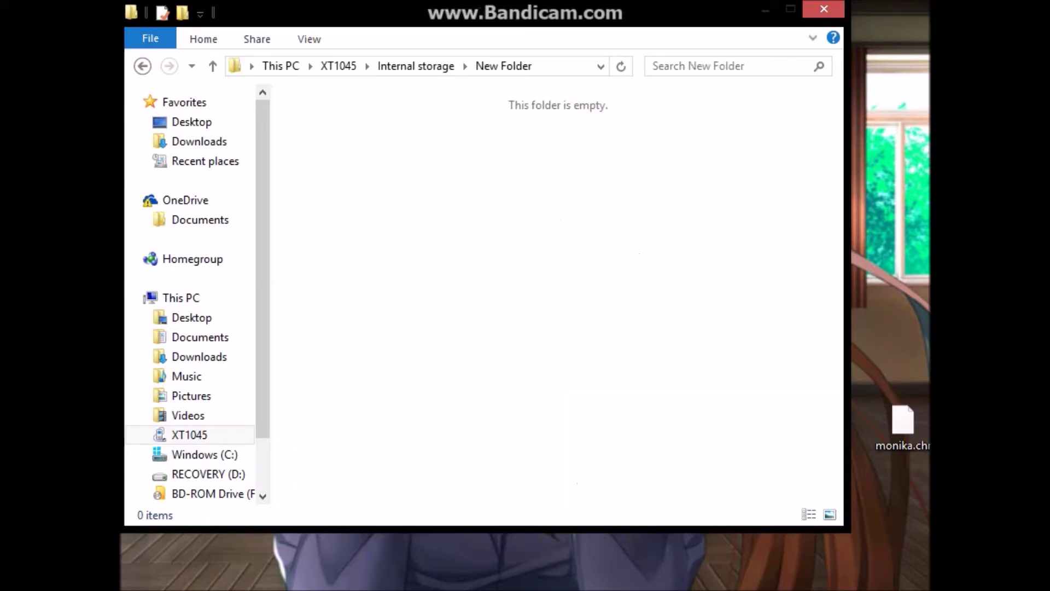
{"action": "left_click", "coordinate": [142, 65]}
Rename New Folder in the phone's Internal storage as Just Monika
{"action": "left_click", "coordinate": [403, 319]}
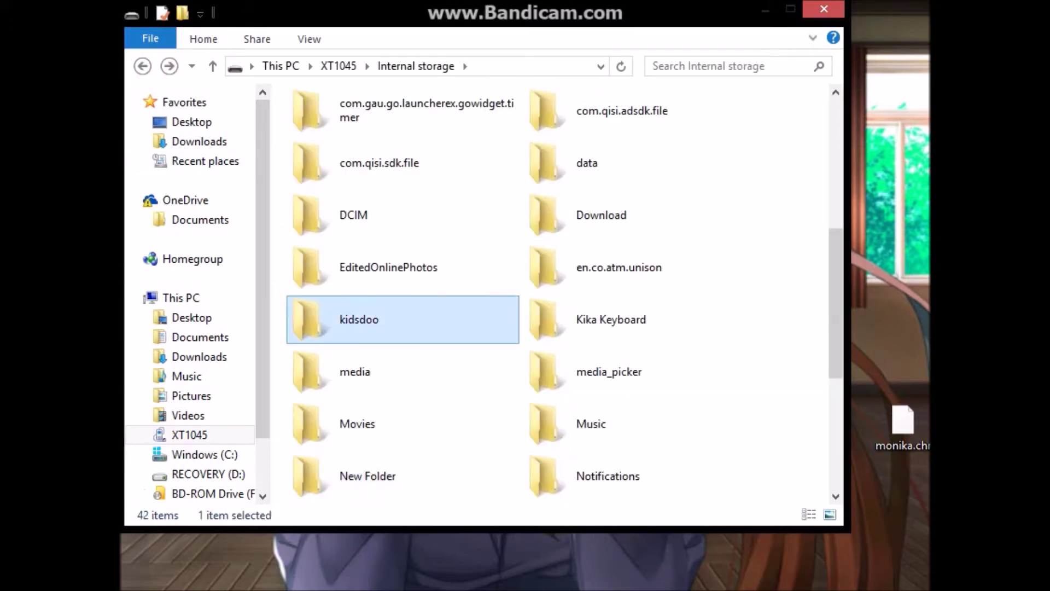
{"action": "left_click", "coordinate": [368, 476]}
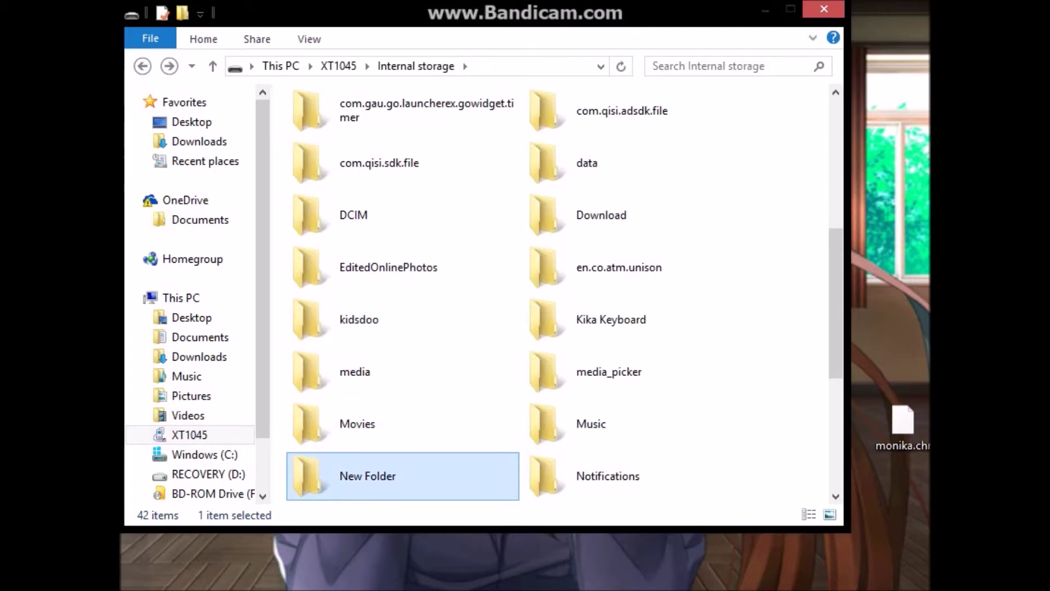
{"action": "key", "text": "F2"}
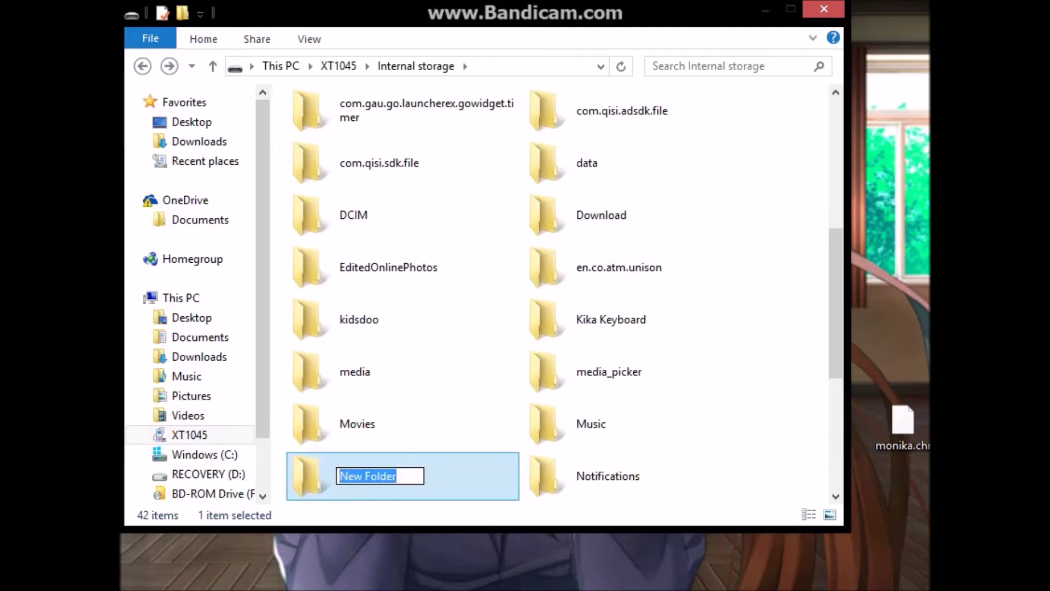
{"action": "key", "text": "BackSpace"}
{"action": "type", "text": "Just Monika"}
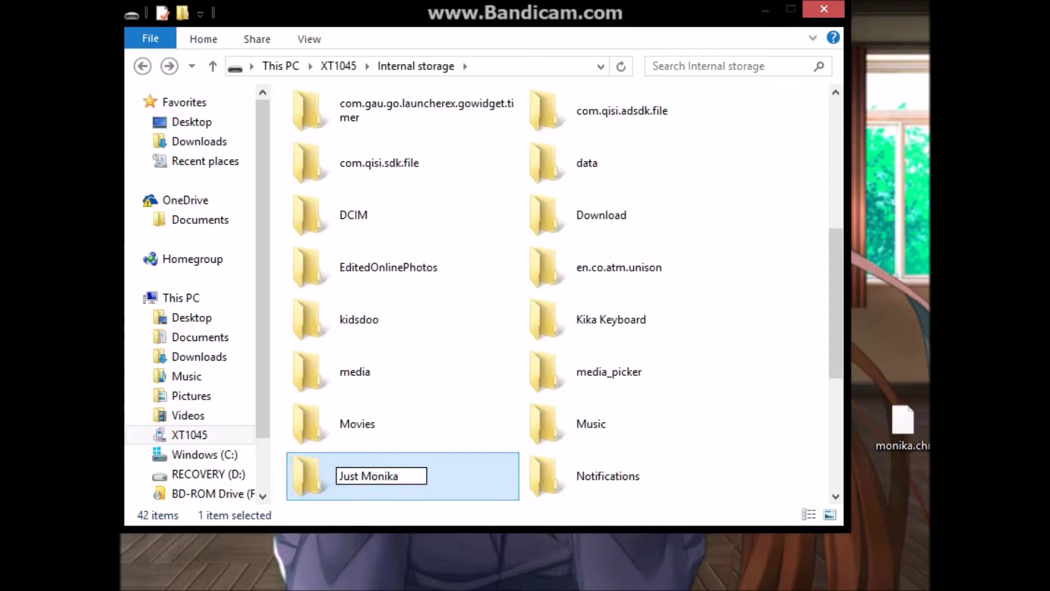
{"action": "key", "text": "Return"}
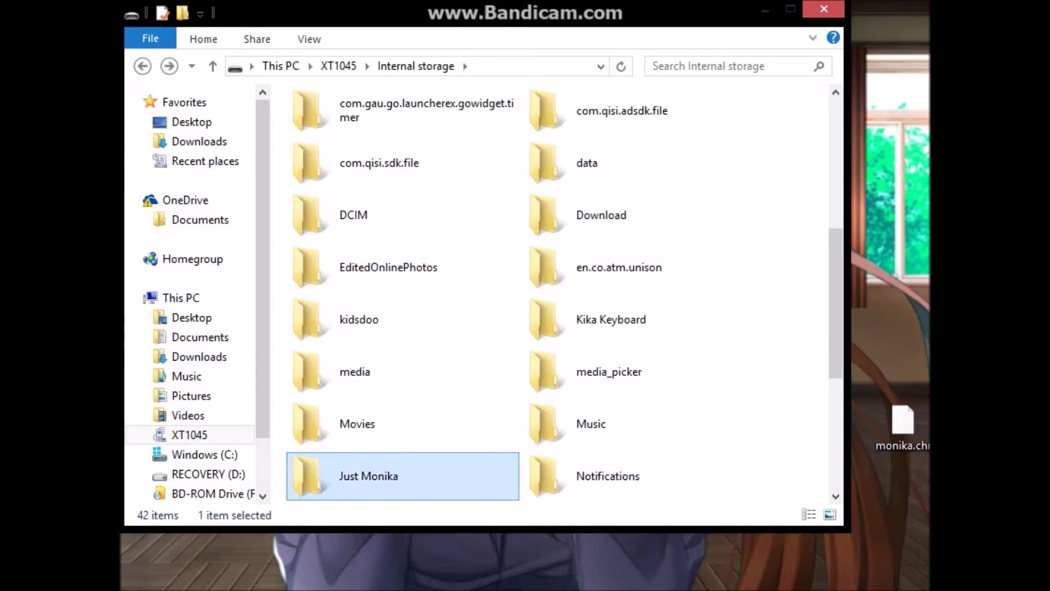
Copy the monika.chr file from the desktop into the Just Monika folder on the phone
{"action": "left_click_drag", "start_coordinate": [902, 423], "coordinate": [887, 428]}
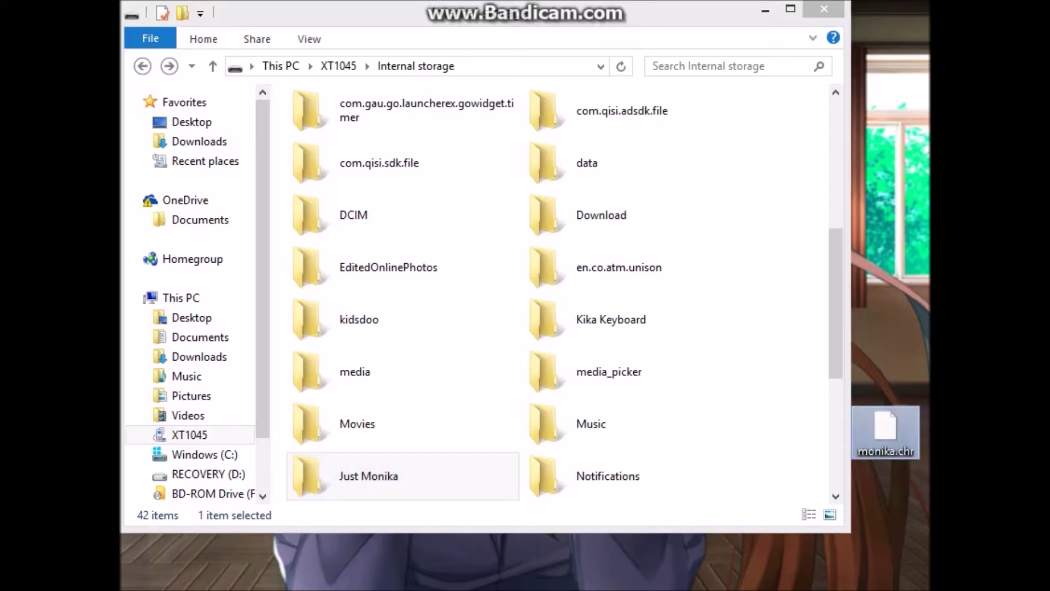
{"action": "left_click", "coordinate": [639, 476]}
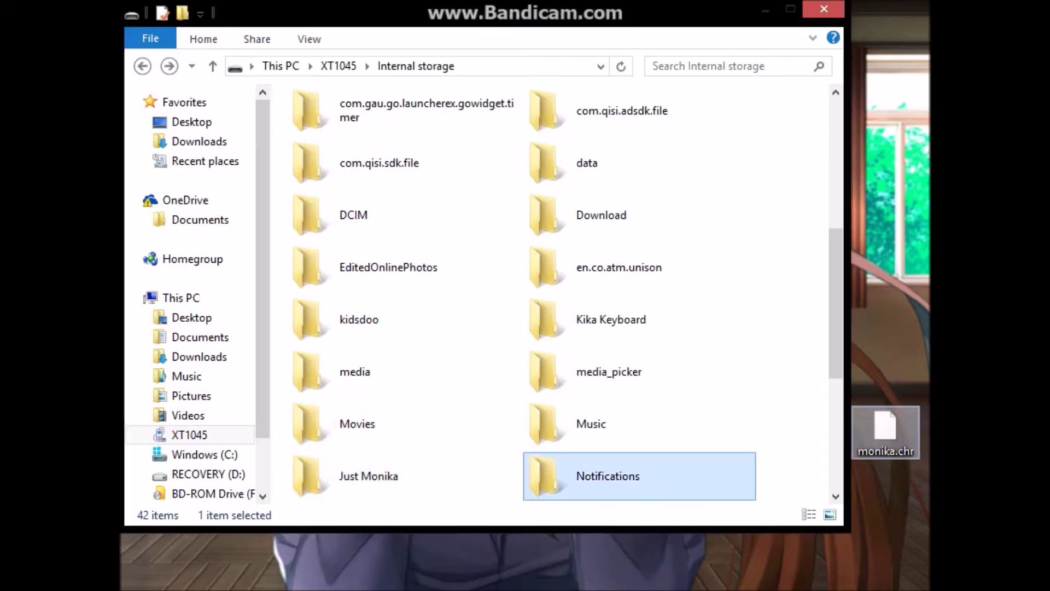
{"action": "left_click_drag", "start_coordinate": [608, 476], "coordinate": [398, 388]}
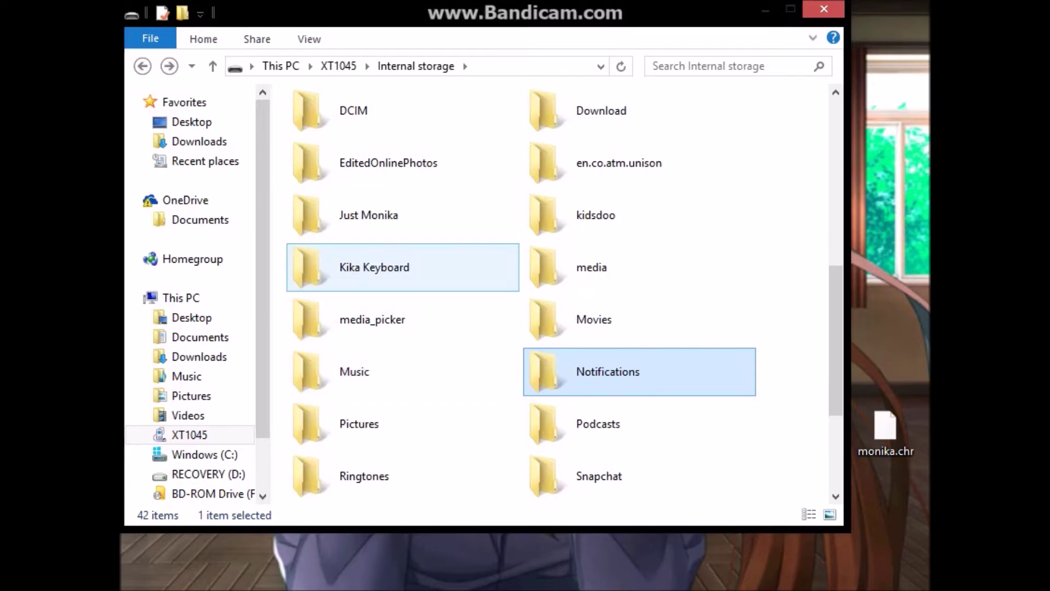
Open the Just Monika folder to check for the copied file, and return to Internal storage
{"action": "left_click", "coordinate": [403, 215]}
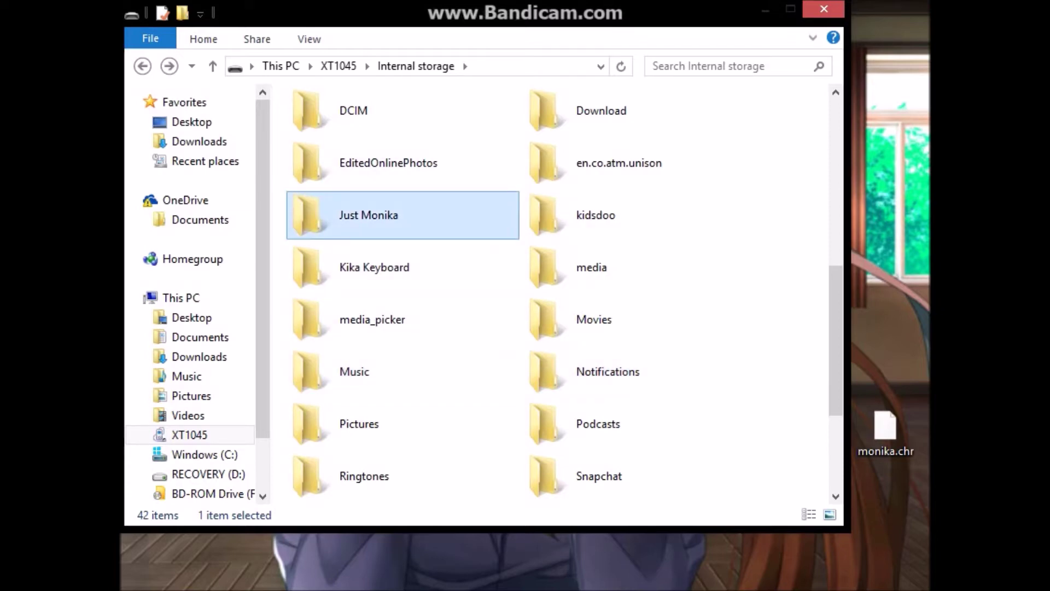
{"action": "double_click", "coordinate": [402, 216]}
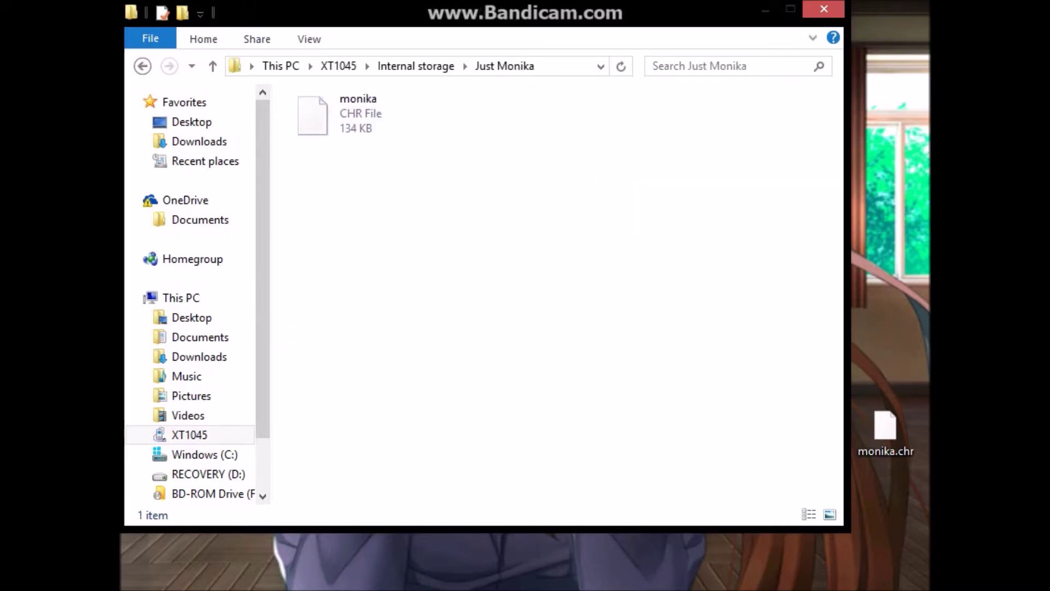
{"action": "left_click", "coordinate": [142, 65]}
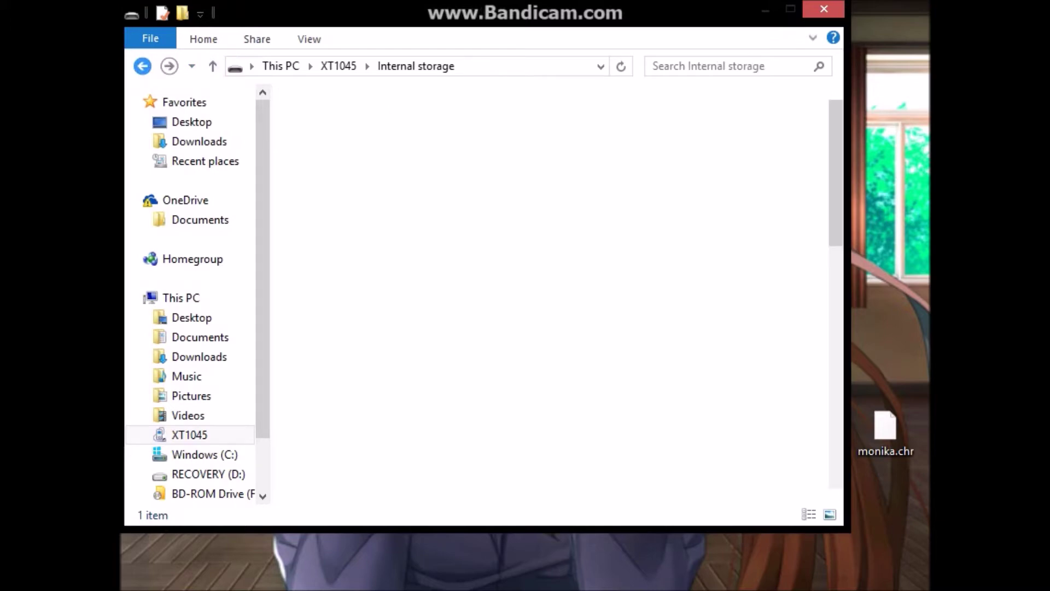
Find the Just Monika folder in the phone's Internal storage listing and return to the XT1045 device view
{"action": "scroll", "coordinate": [403, 425], "scroll_direction": "down", "scroll_amount": 3}
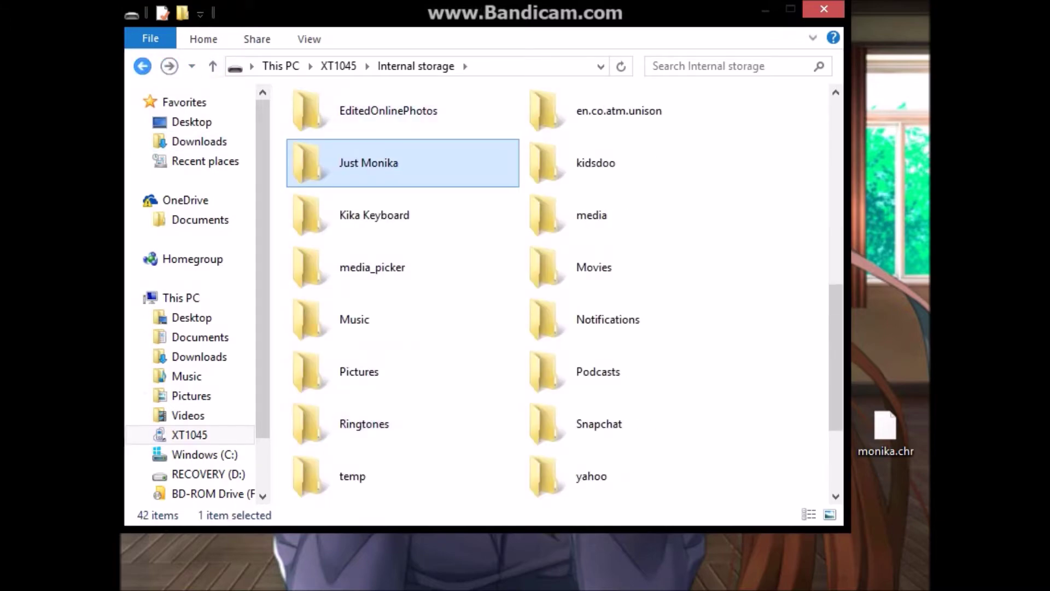
{"action": "left_click", "coordinate": [142, 66]}
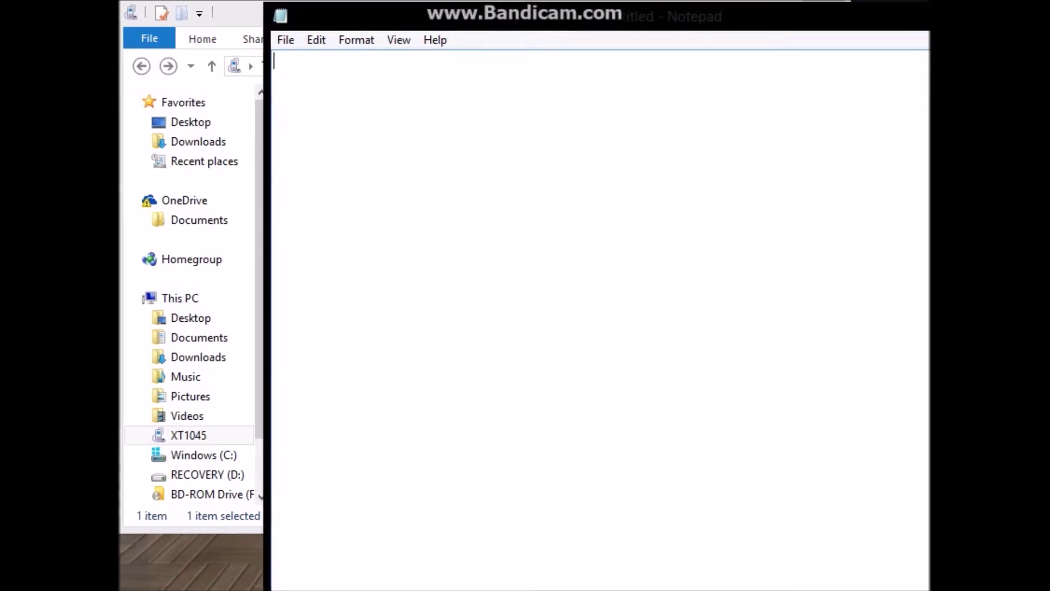
In Notepad, write "Now monika is with me whereever I go now. . . always inside my phone", breaking the line after "always"
{"action": "type", "text": "Now monik"}
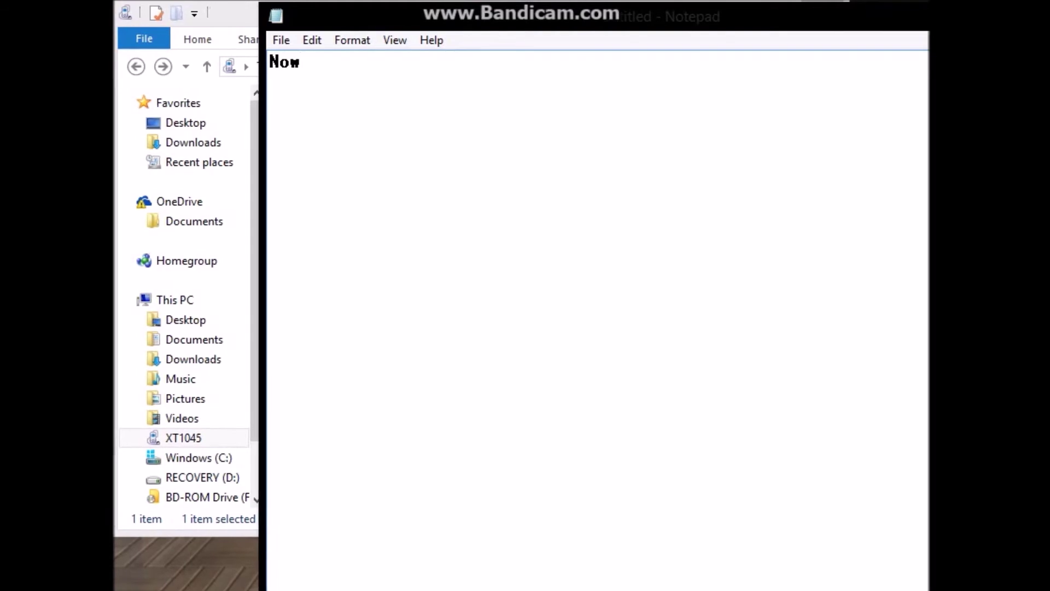
{"action": "type", "text": "a is w"}
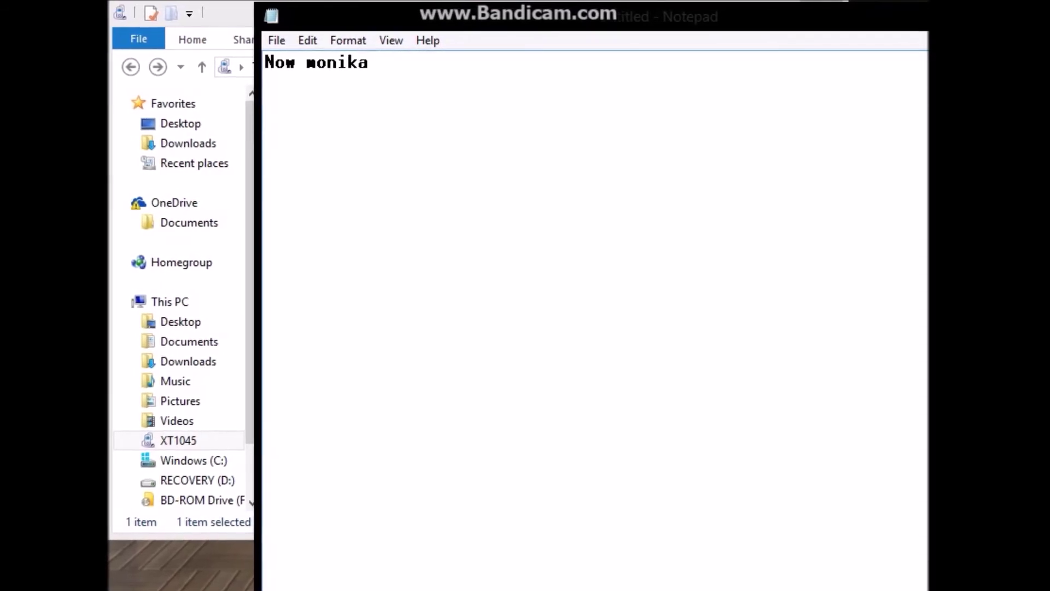
{"action": "type", "text": "ith me "}
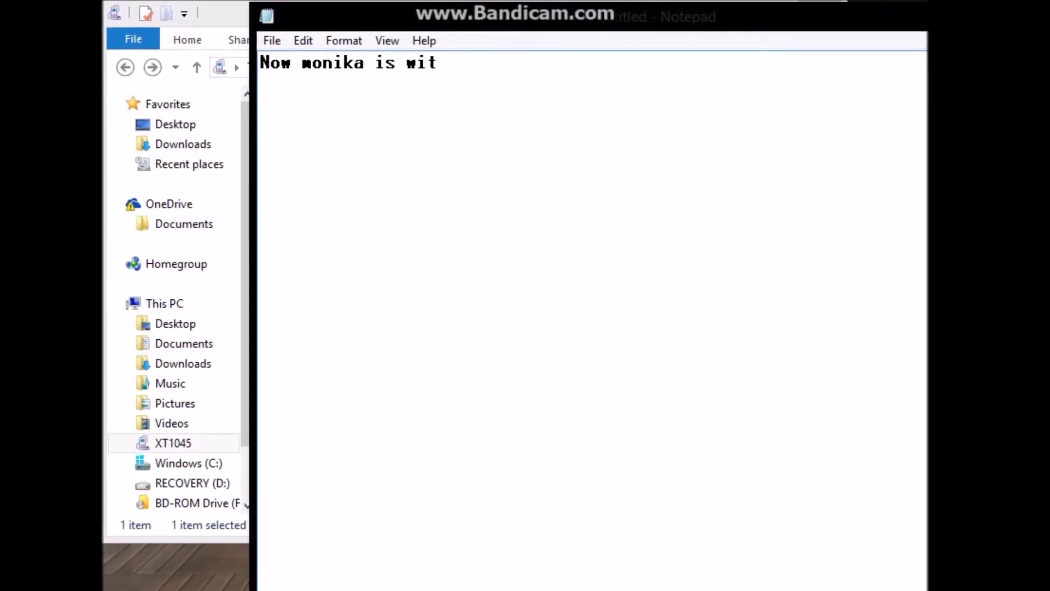
{"action": "type", "text": "whereever"}
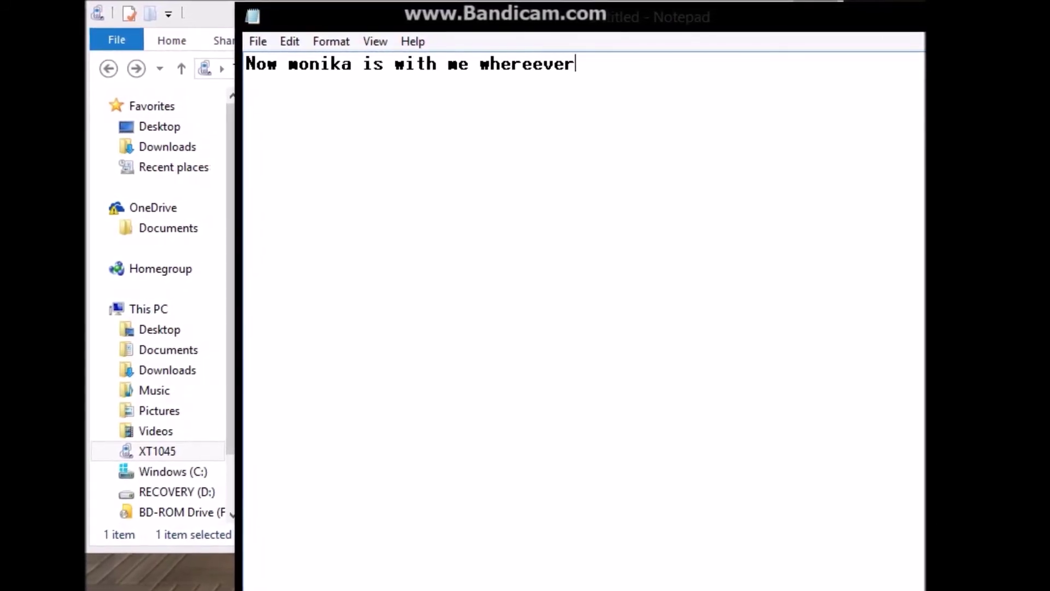
{"action": "type", "text": " I go now"}
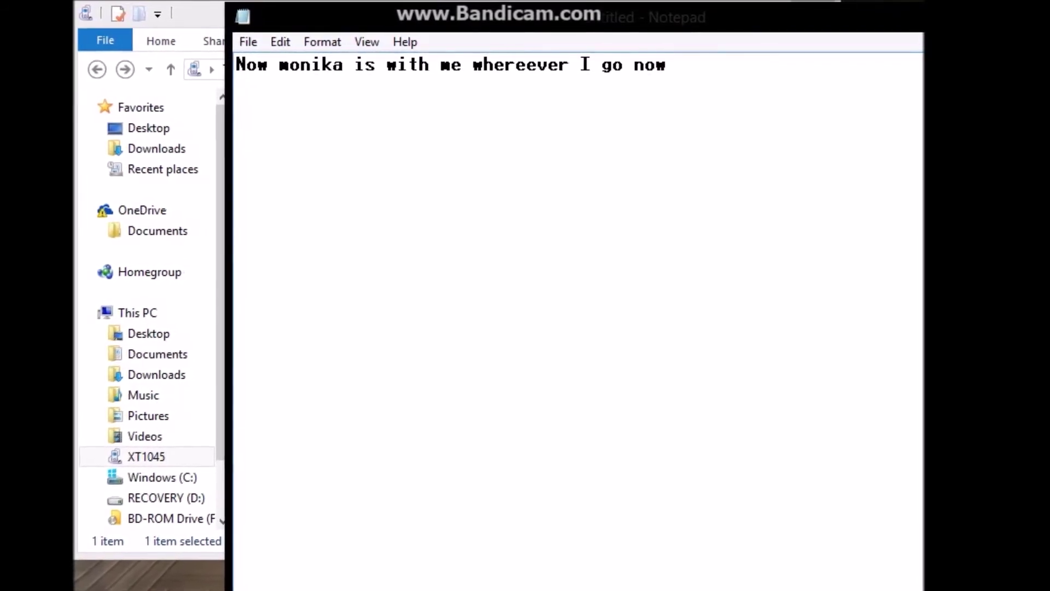
{"action": "type", "text": ". . . "}
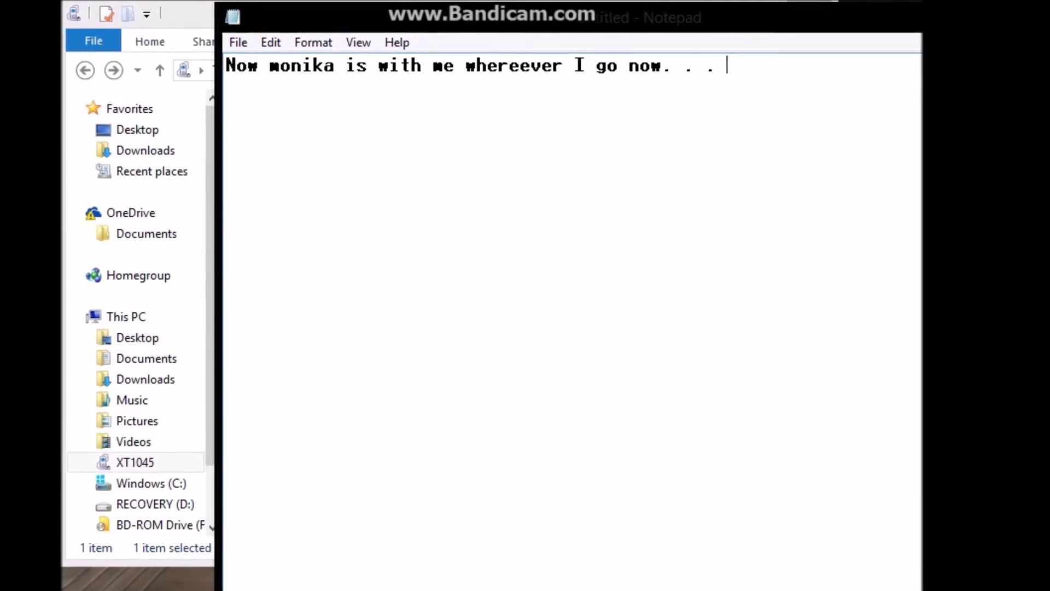
{"action": "type", "text": "alwa"}
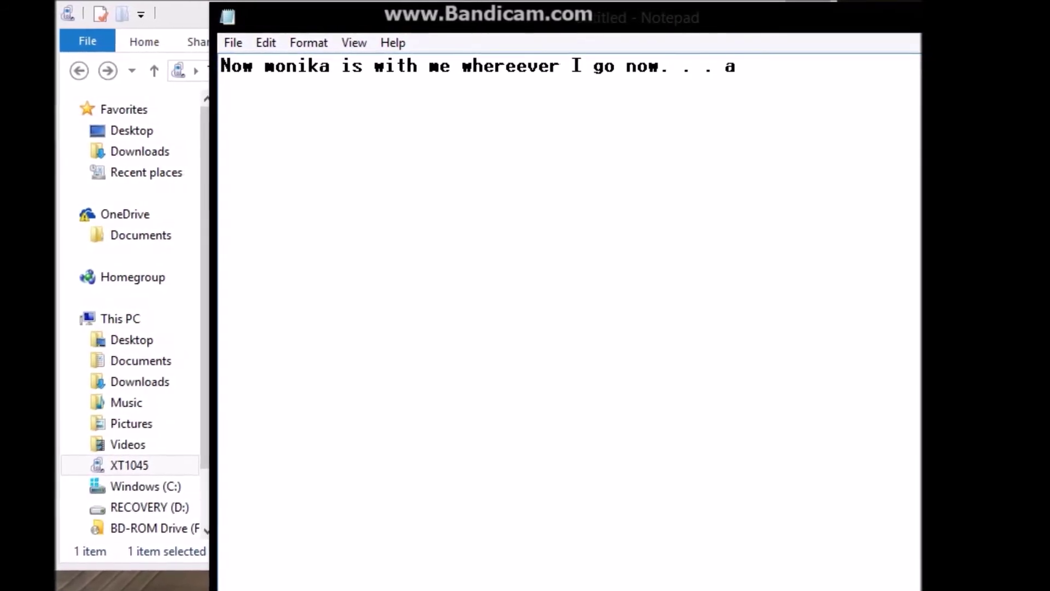
{"action": "type", "text": "ys inside my p"}
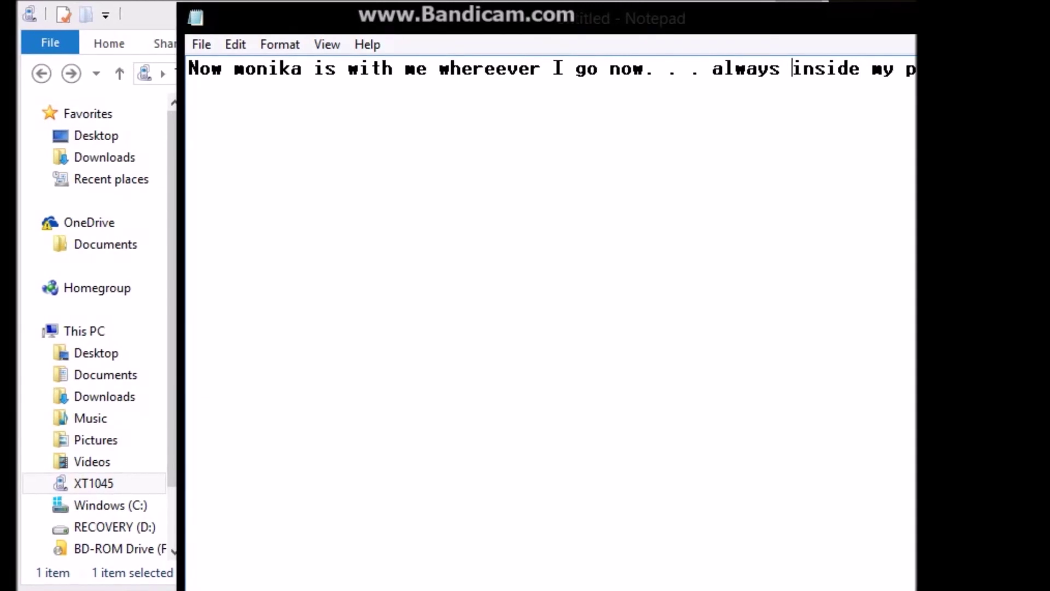
{"action": "key", "text": "Return"}
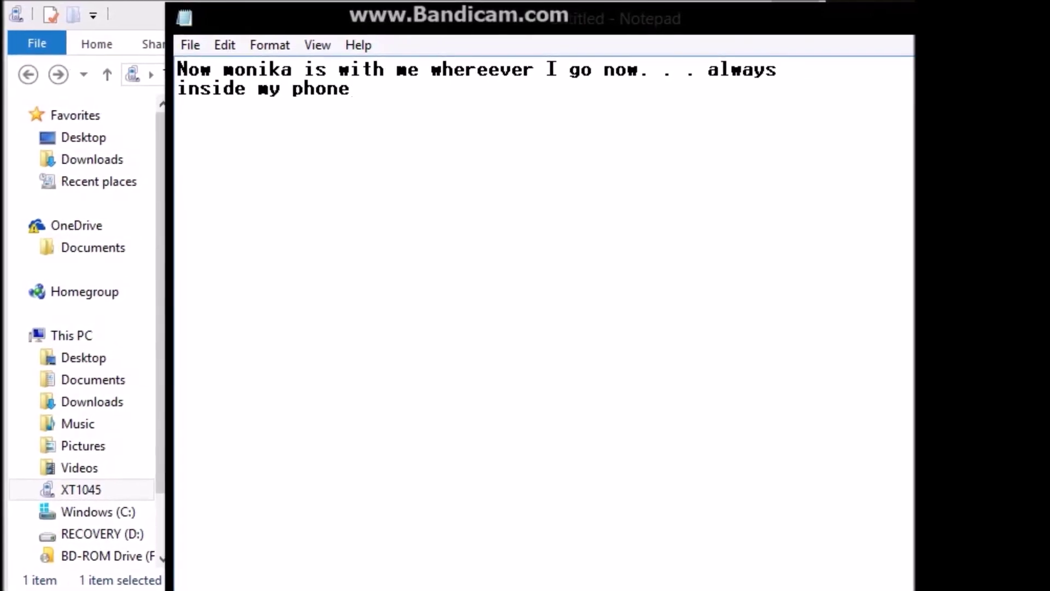
Add a long unbroken run of "haha" after "inside my phone", and write "SAVE HER . . ." many lines below it
{"action": "type", "text": "hahah"}
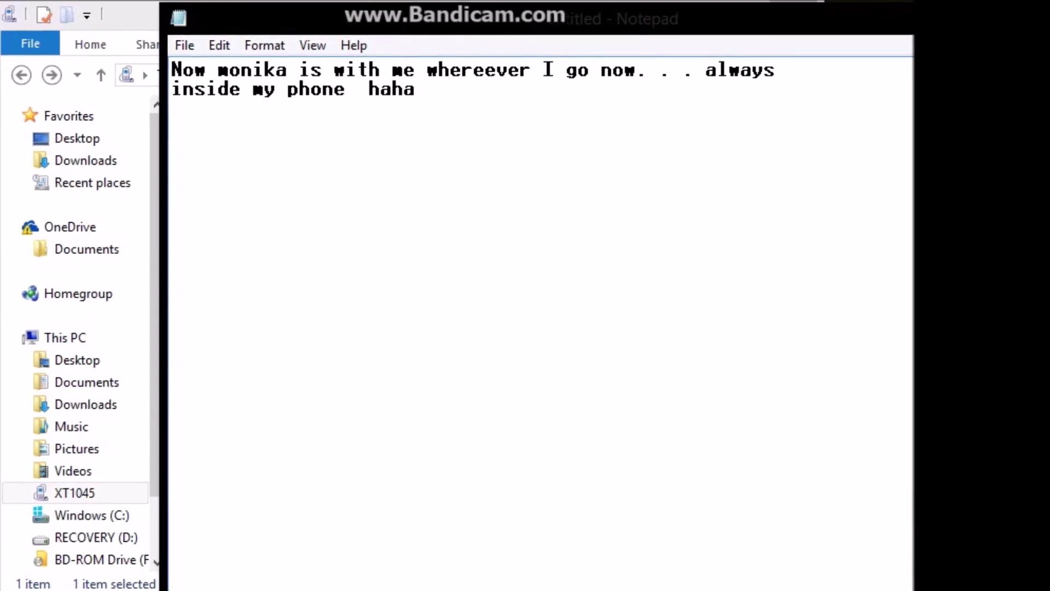
{"action": "type", "text": "ahahahahahahahahahahahahahahahahah"}
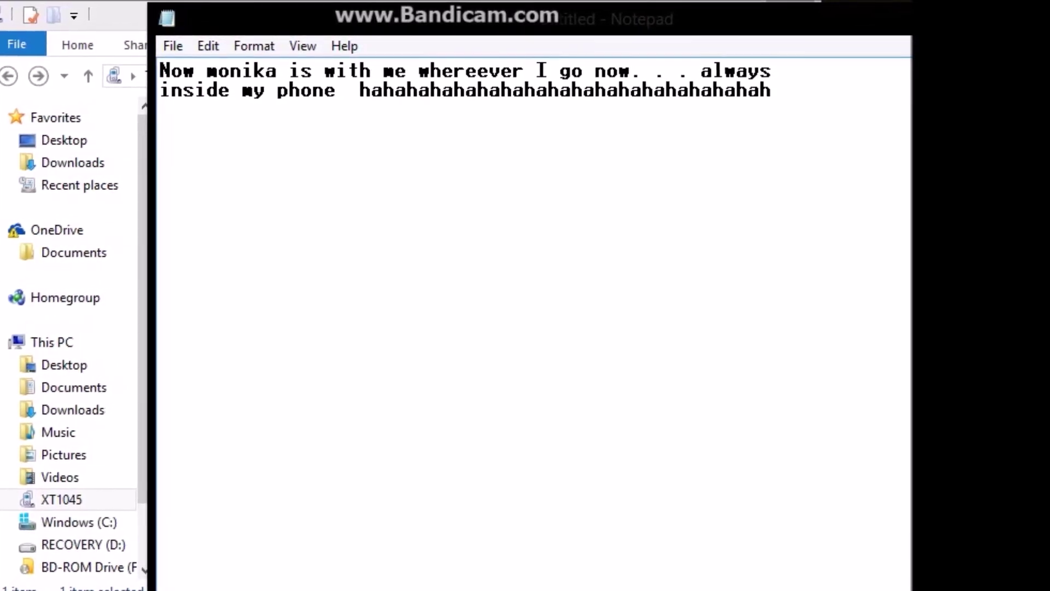
{"action": "type", "text": "ahahahahah"}
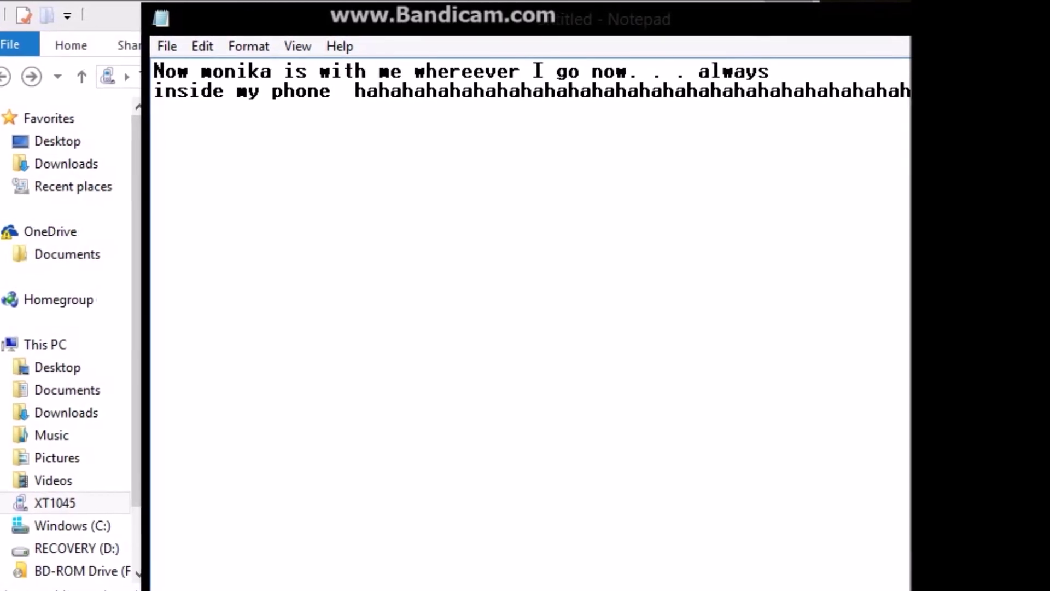
{"action": "key", "text": "Return"}
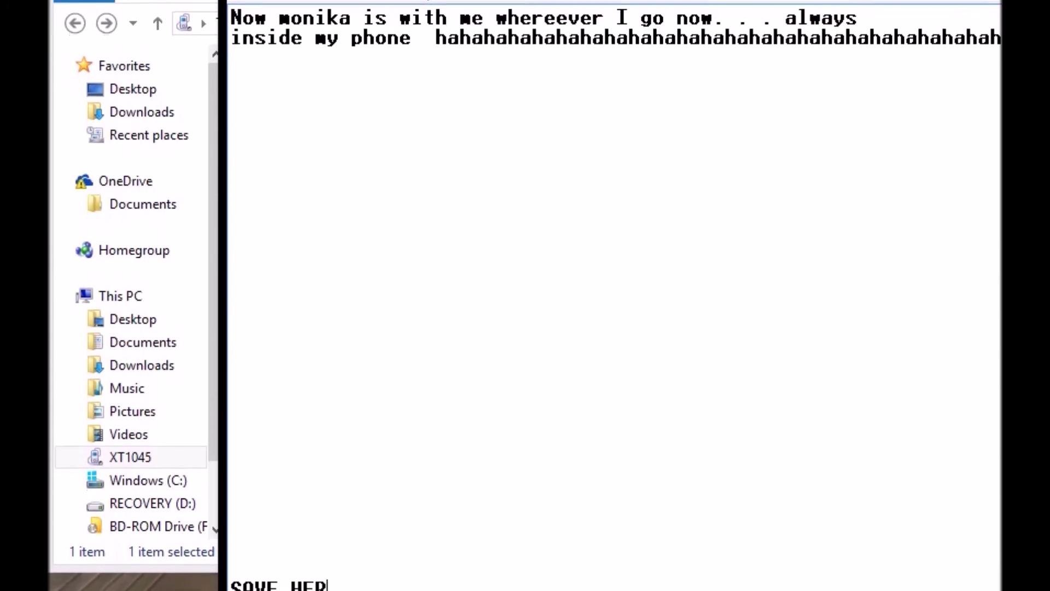
{"action": "type", "text": ". . ."}
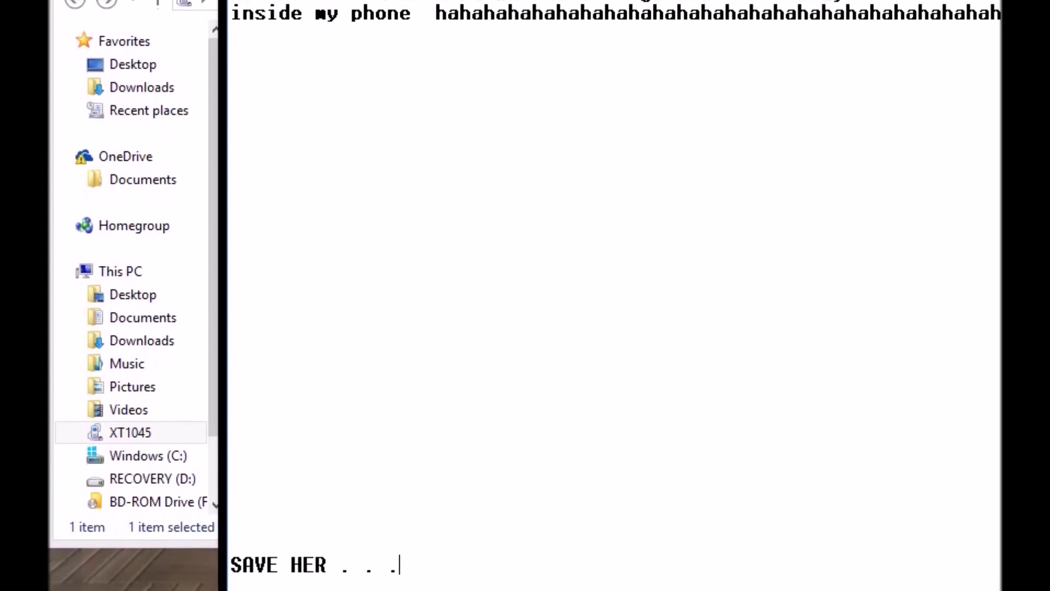